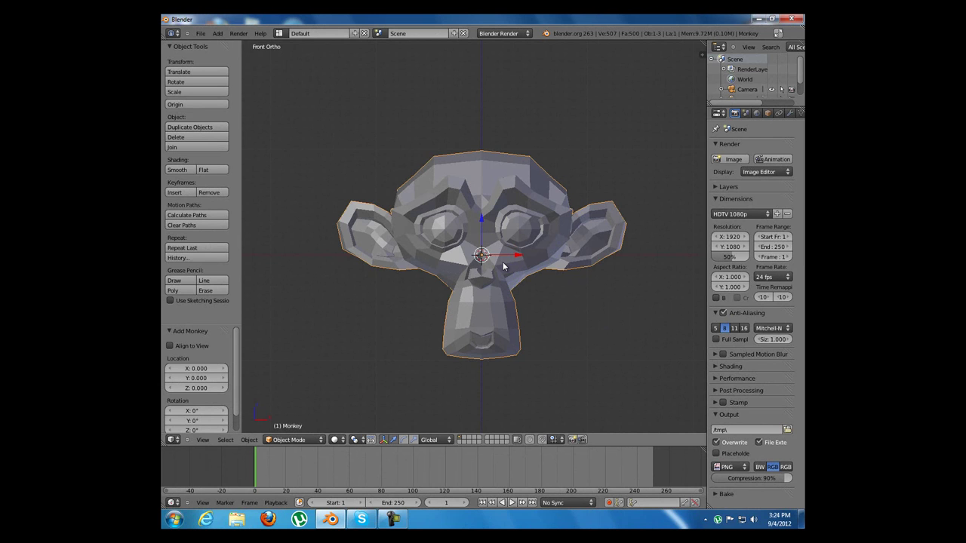
Move the Monkey up-left of the origin, about -0.504 on X and 0.509 on Z
{"action": "key", "text": "g"}
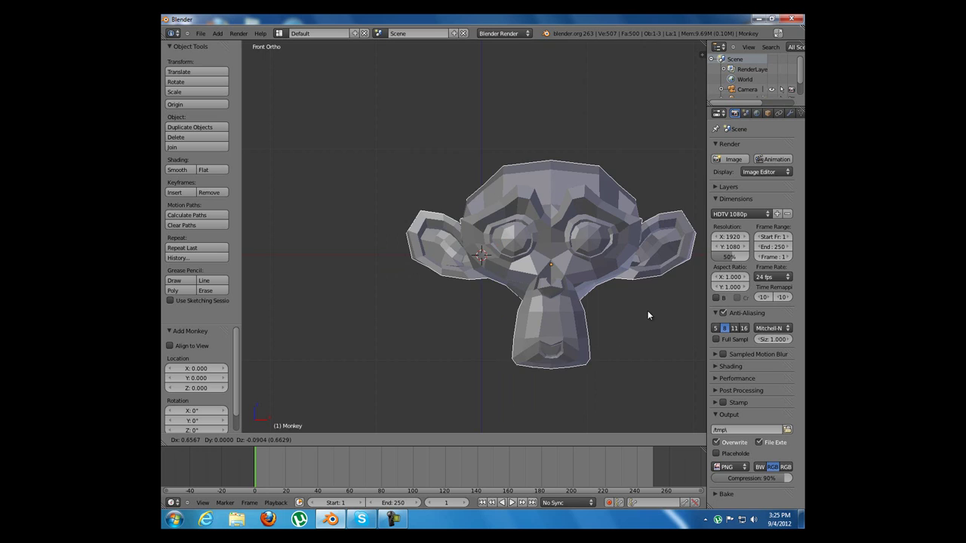
{"action": "right_click", "coordinate": [649, 194]}
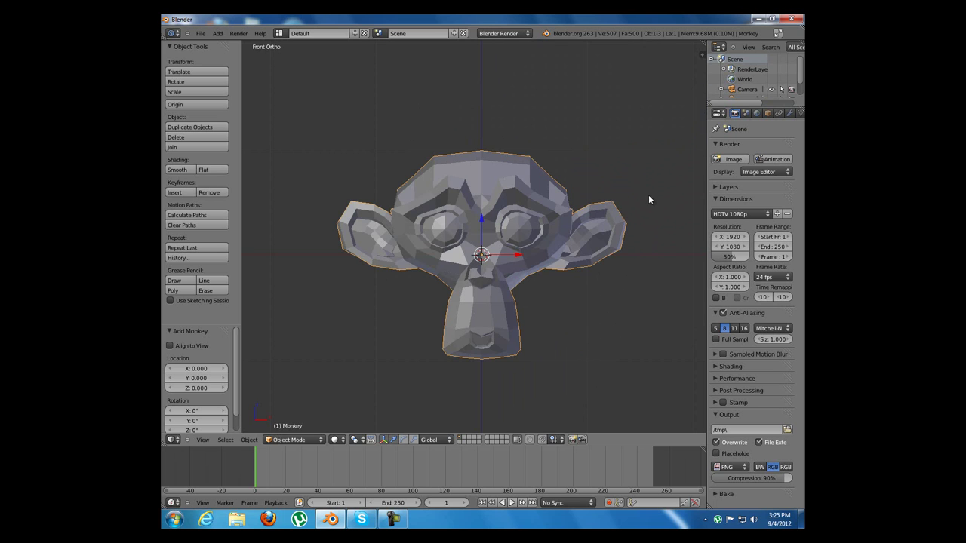
{"action": "key", "text": "g"}
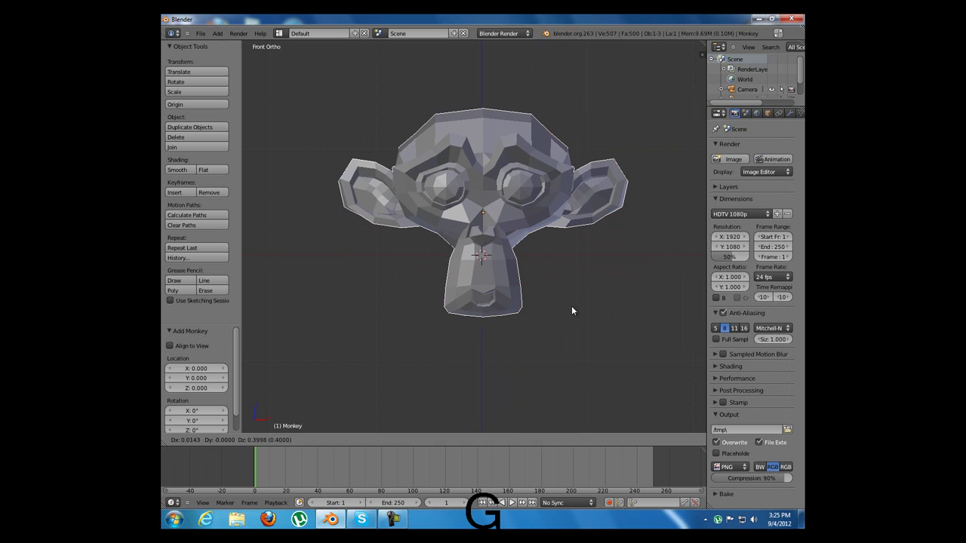
{"action": "left_click", "coordinate": [522, 288]}
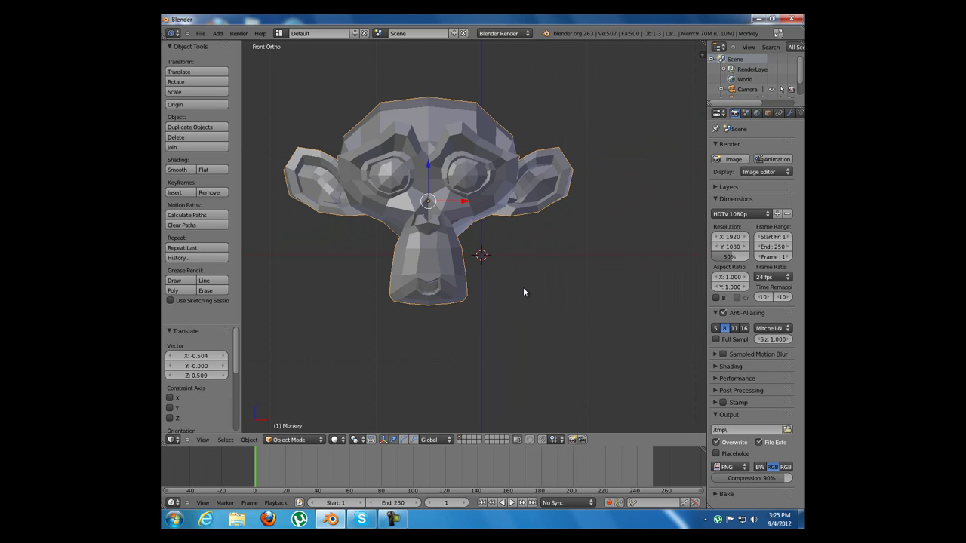
Scale the Monkey up uniformly to a resize factor of 1.327
{"action": "key", "text": "s"}
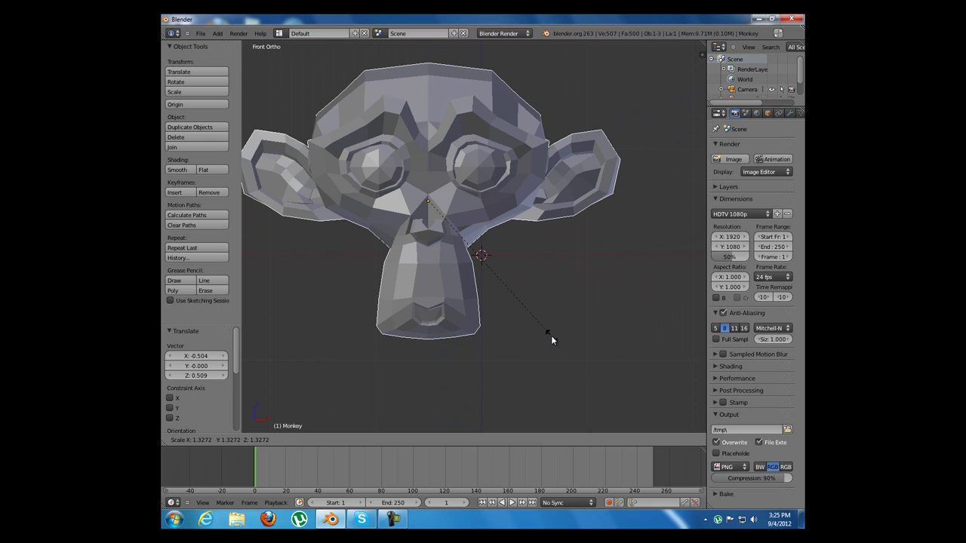
{"action": "left_click", "coordinate": [551, 335]}
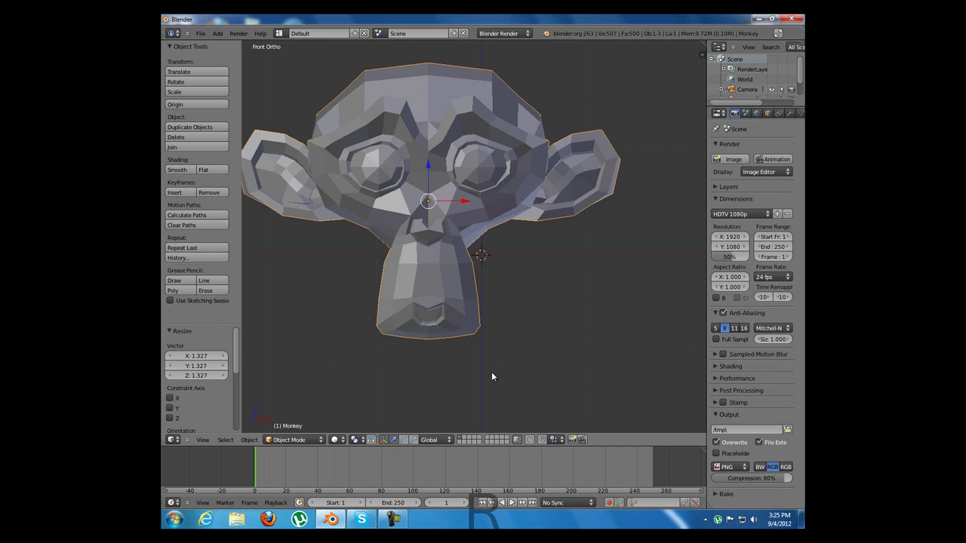
Rotate the Monkey to -368.395° so it tilts slightly in the front view
{"action": "key", "text": "r"}
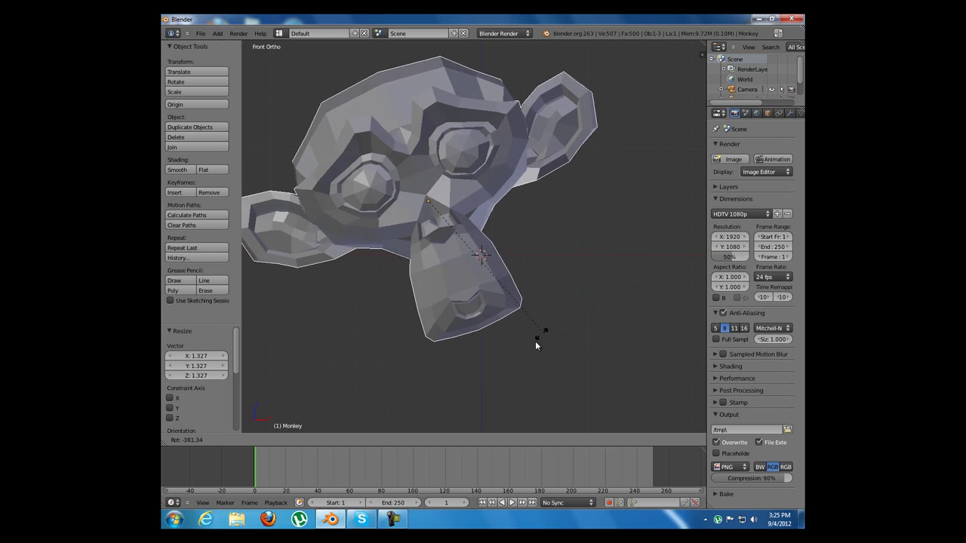
{"action": "left_click", "coordinate": [510, 355]}
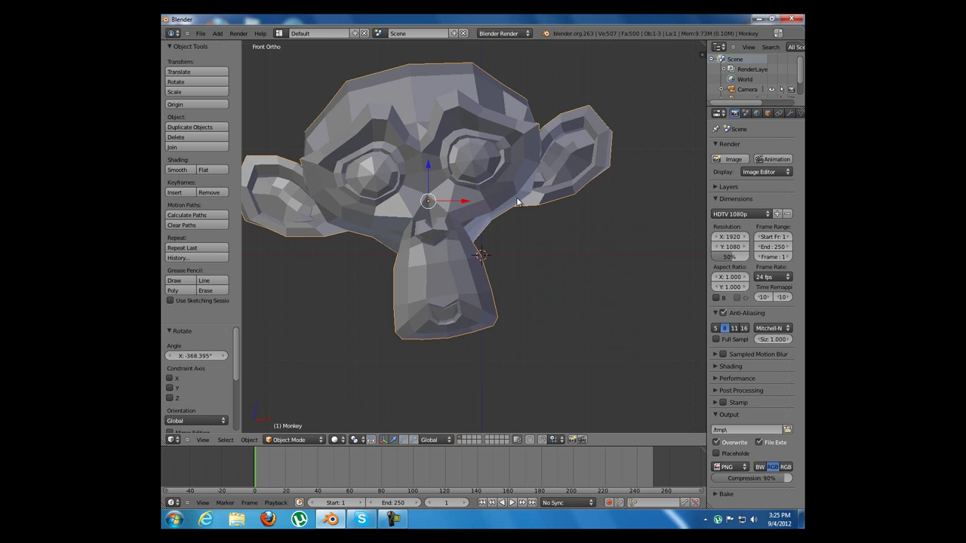
{"action": "mouse_move", "coordinate": [521, 256]}
{"action": "middle_mouse_down", "text": "shift"}
{"action": "mouse_move", "coordinate": [503, 244]}
{"action": "mouse_move", "coordinate": [524, 252]}
{"action": "middle_mouse_up", "text": "shift"}
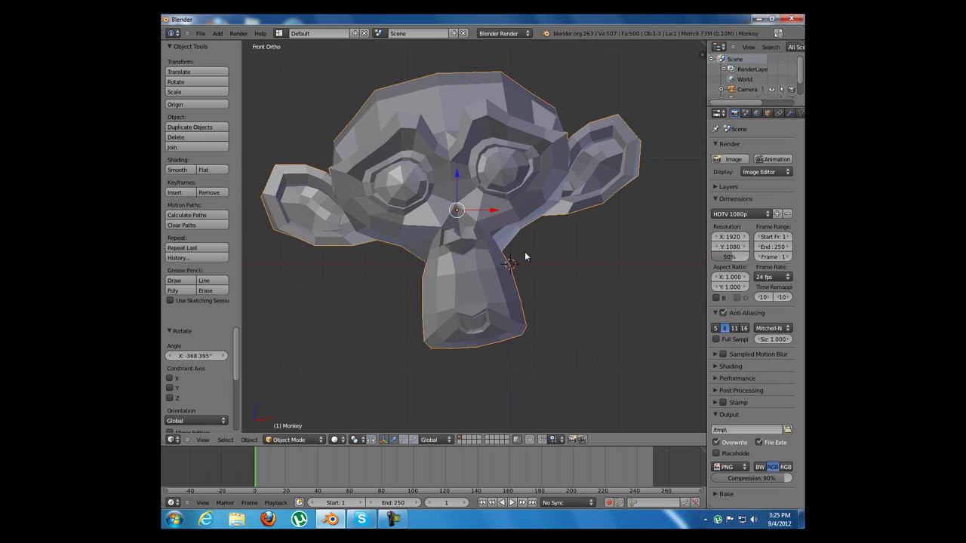
{"action": "middle_click_drag", "start_coordinate": [587, 304], "coordinate": [568, 290], "text": "shift"}
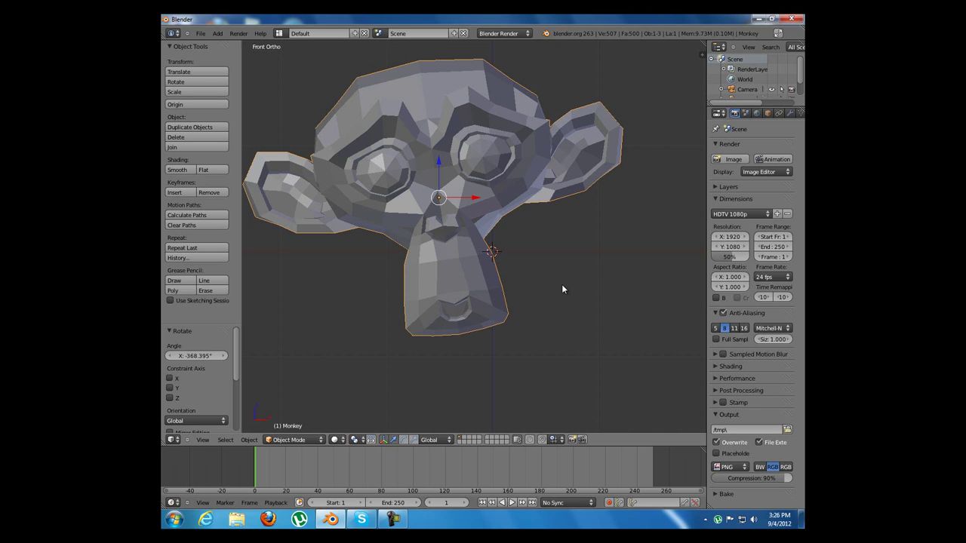
{"action": "key", "text": "space"}
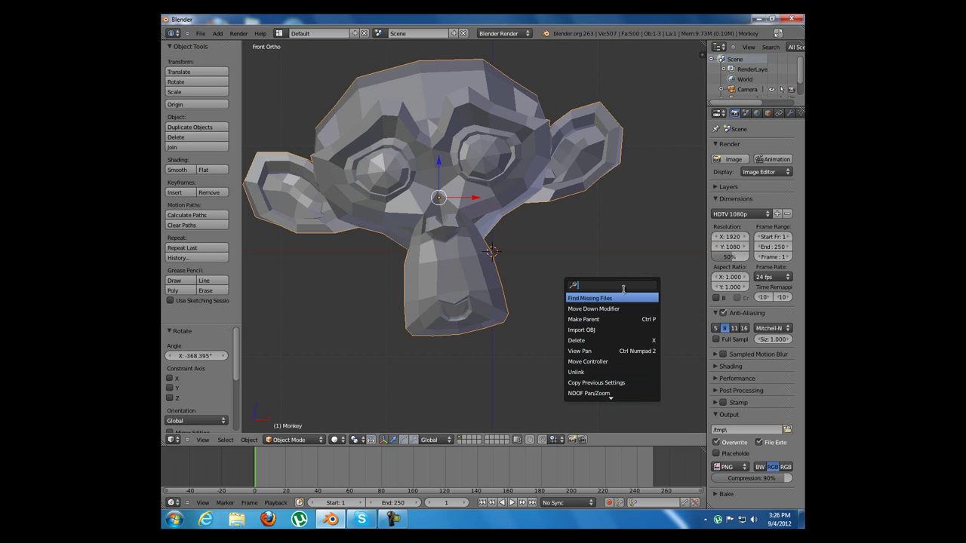
{"action": "type", "text": "Translate"}
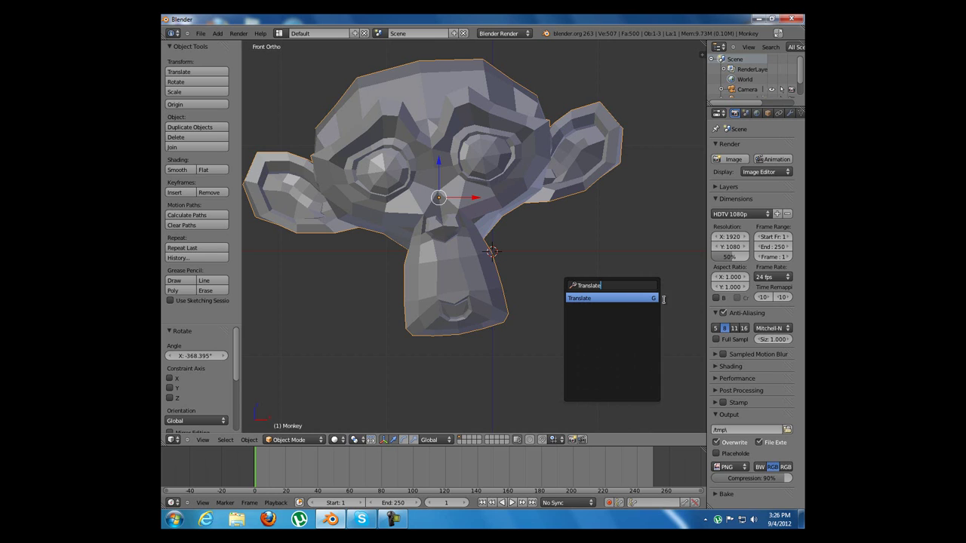
{"action": "left_click", "coordinate": [589, 299]}
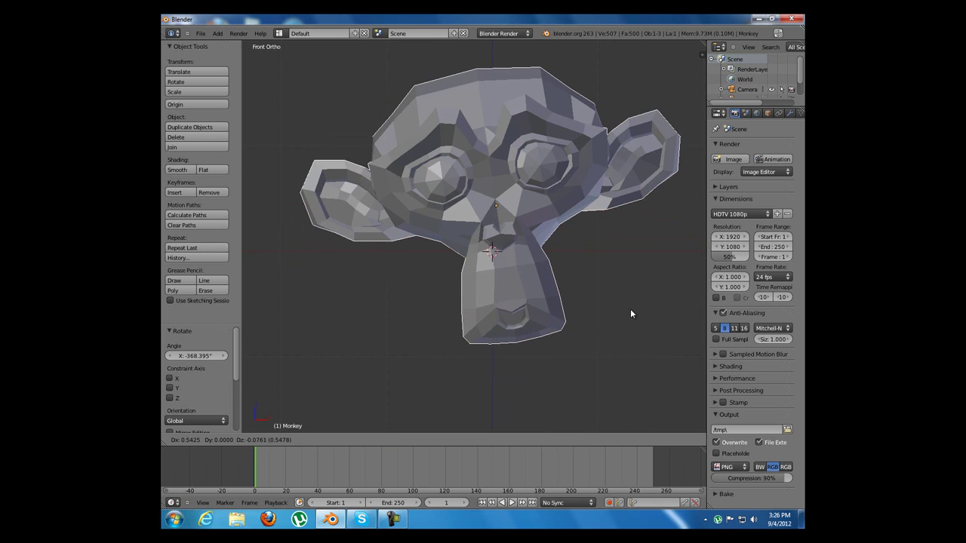
{"action": "left_click", "coordinate": [585, 306]}
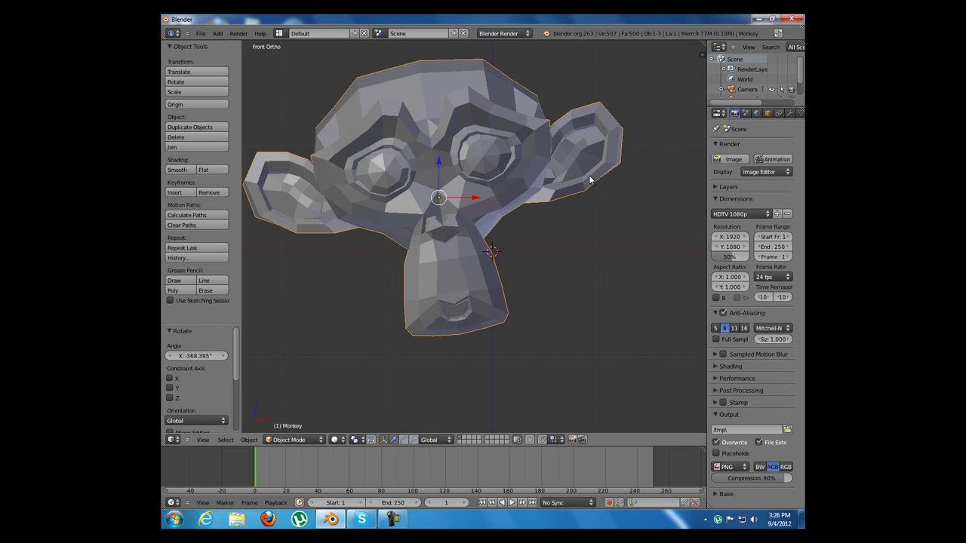
{"action": "key", "text": "n"}
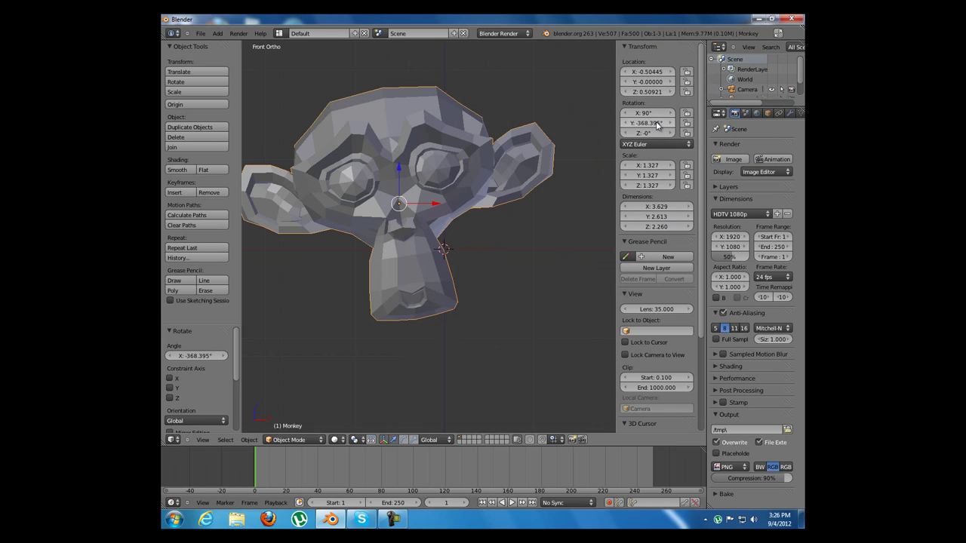
{"action": "scroll", "coordinate": [656, 121], "scroll_direction": "down", "scroll_amount": 5}
{"action": "scroll", "coordinate": [659, 186], "scroll_direction": "up", "scroll_amount": 5}
{"action": "key", "text": "n"}
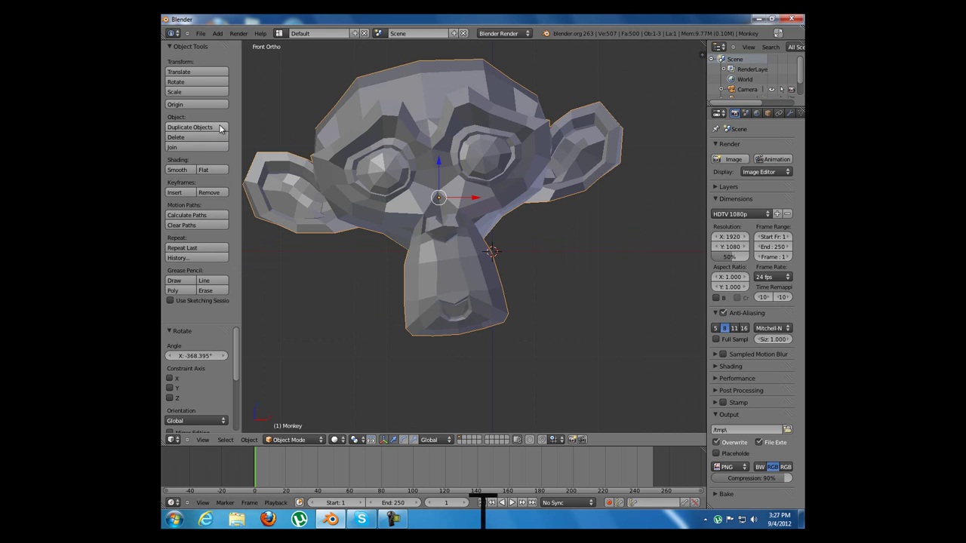
{"action": "key", "text": "t"}
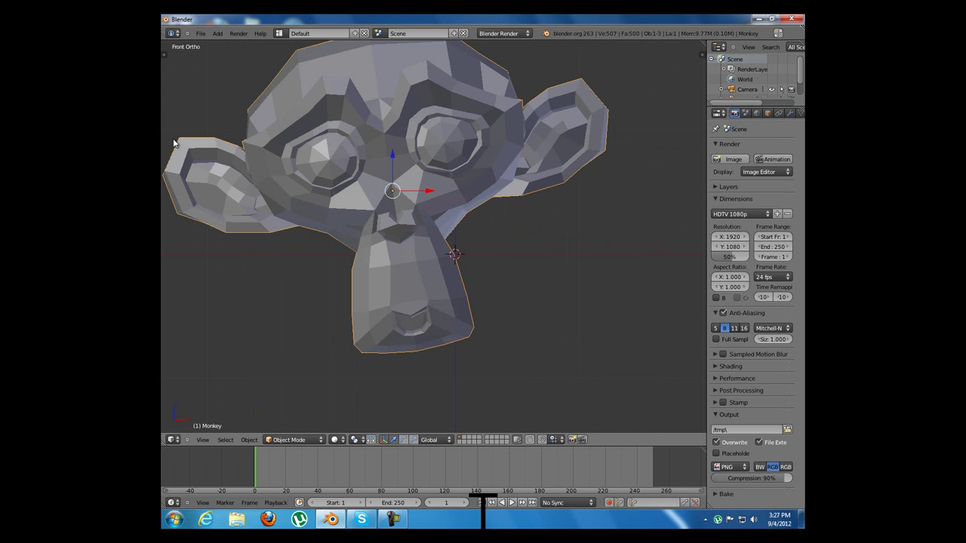
{"action": "key", "text": "t"}
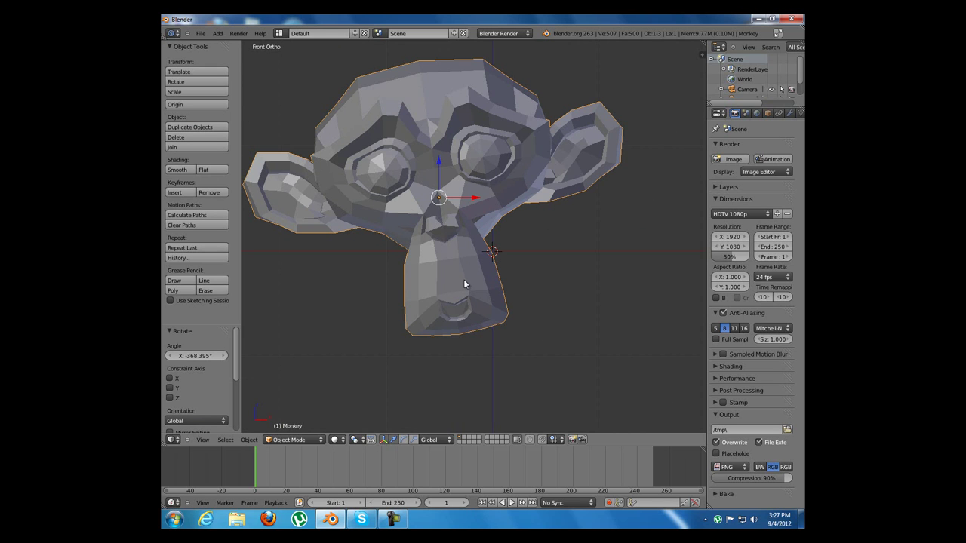
{"action": "key", "text": "Tab"}
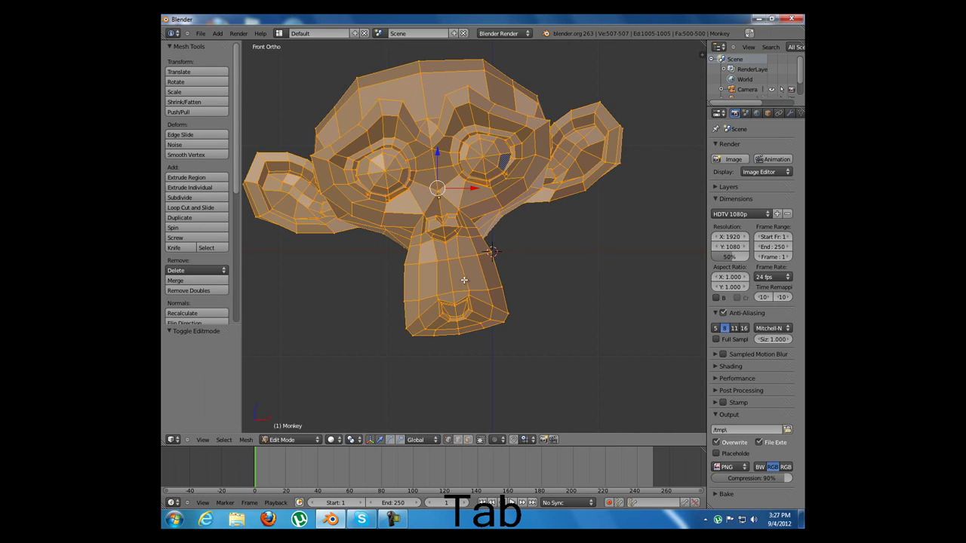
{"action": "key", "text": "Tab"}
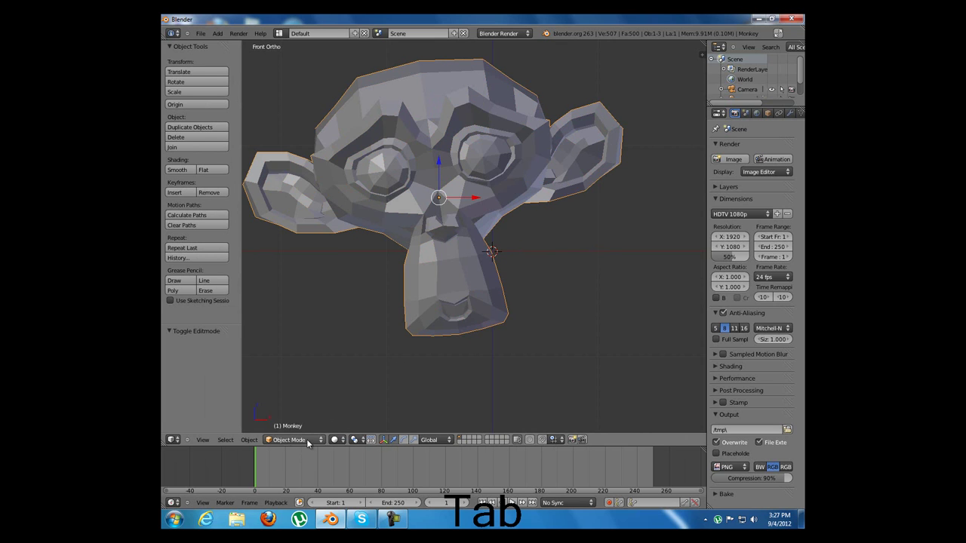
{"action": "key", "text": "Tab"}
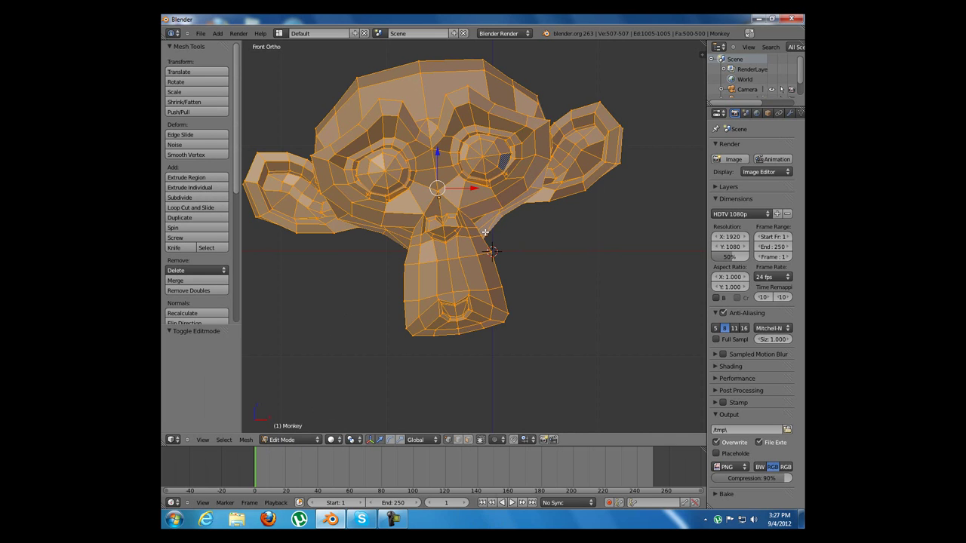
{"action": "key", "text": "z"}
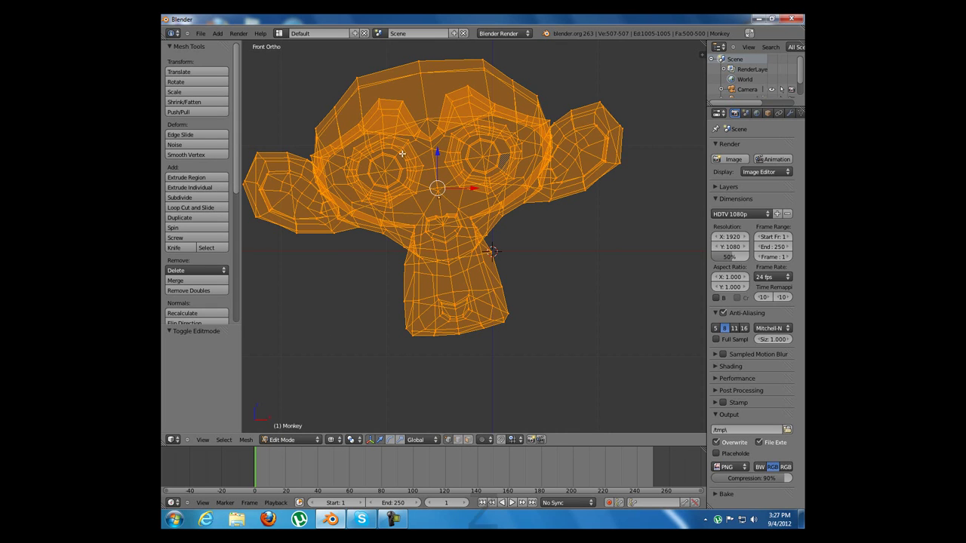
{"action": "key", "text": "z"}
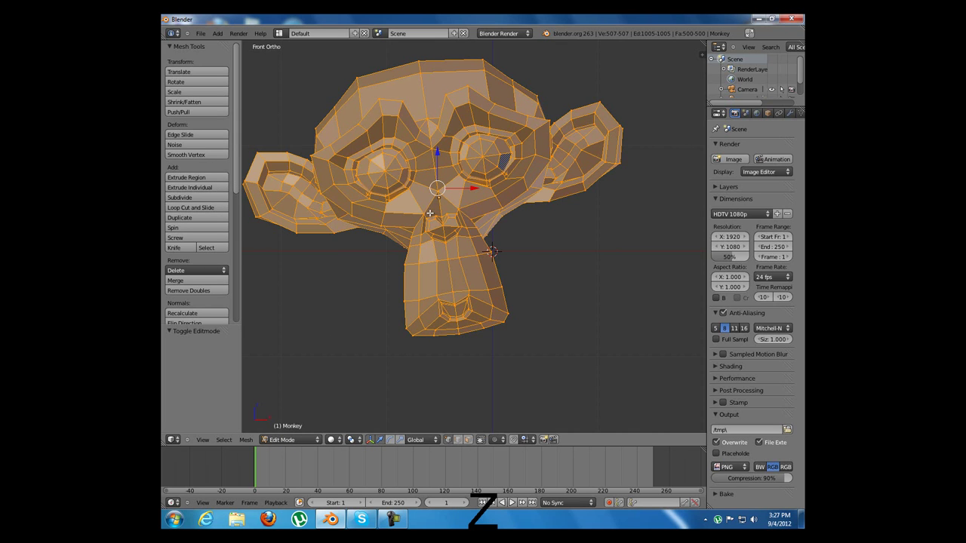
{"action": "key", "text": "z"}
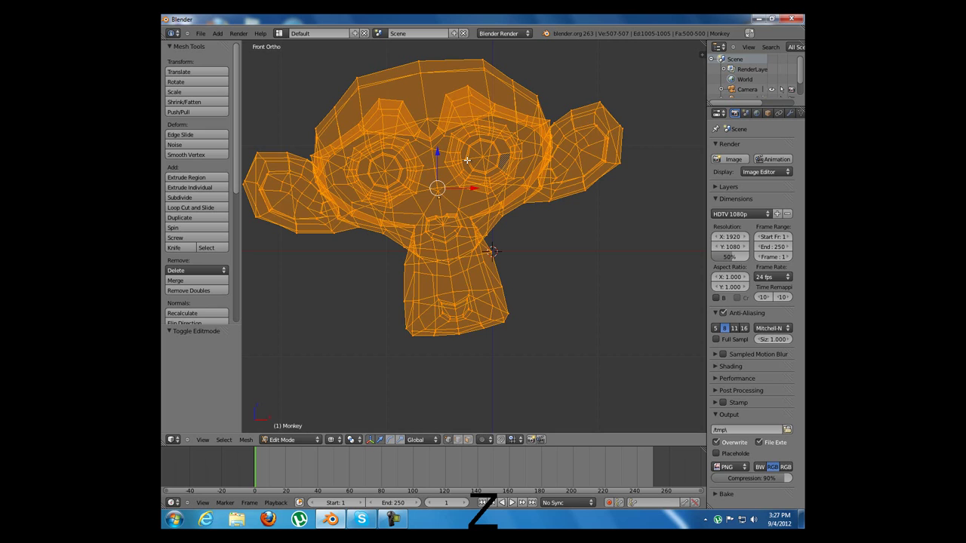
{"action": "key", "text": "z"}
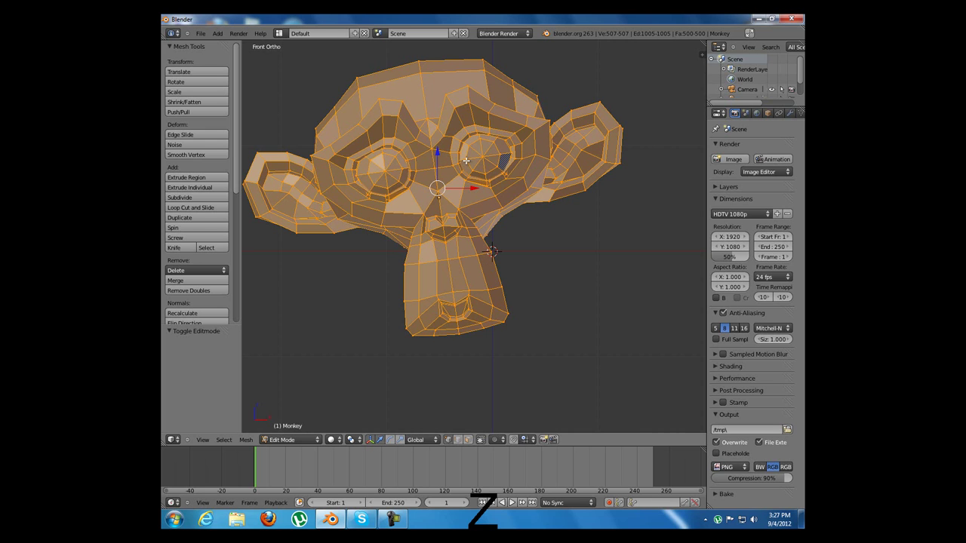
{"action": "key", "text": "z"}
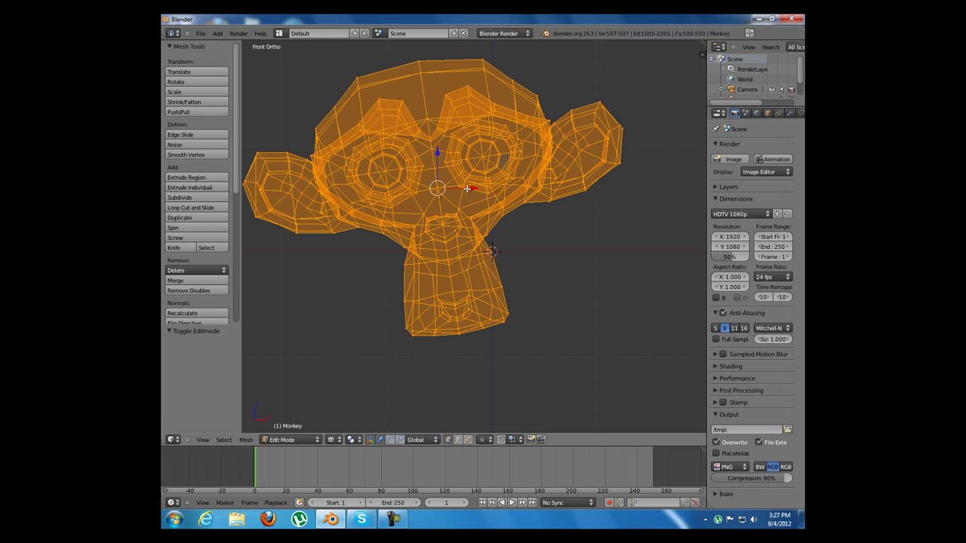
Box-select the monkey's right half, then box-deselect its mouth and lower cheek area
{"action": "key", "text": "a"}
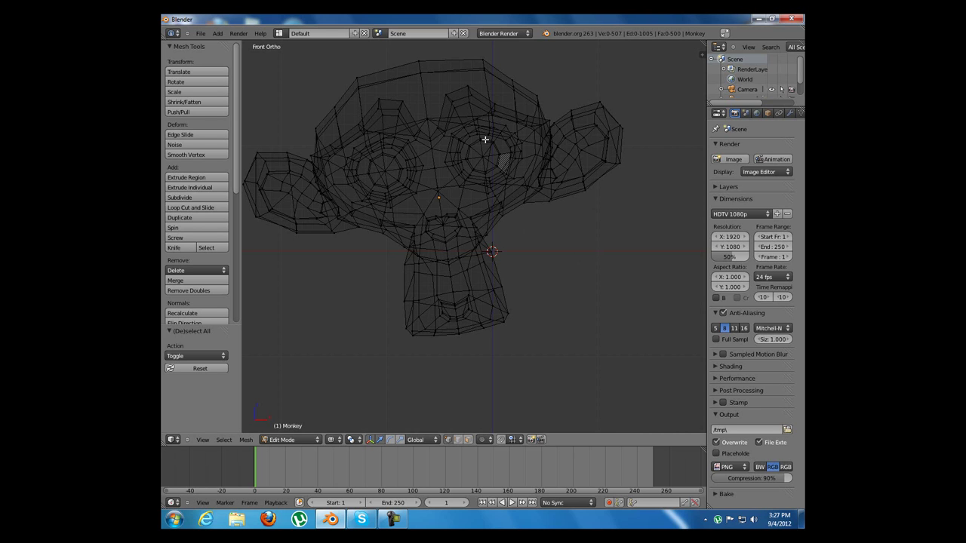
{"action": "key", "text": "b"}
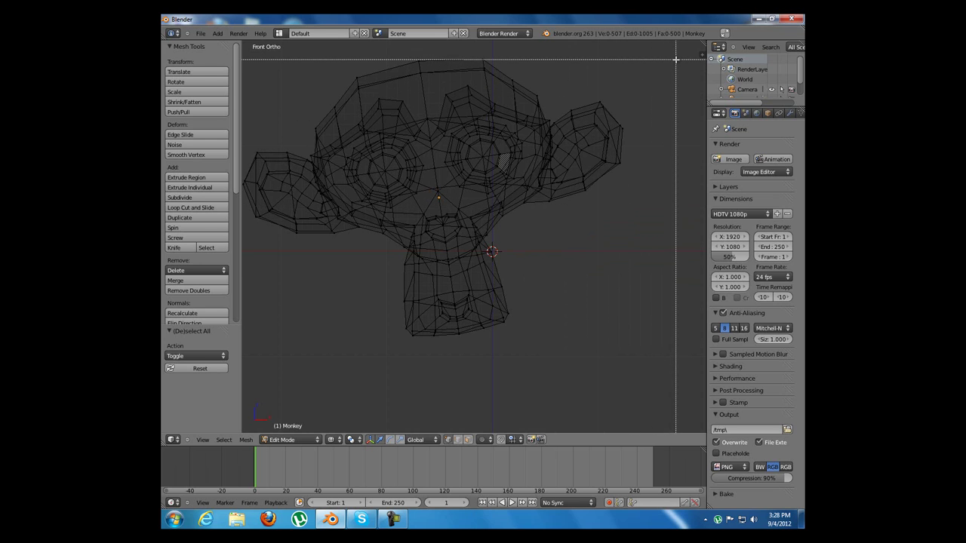
{"action": "left_click_drag", "start_coordinate": [676, 59], "coordinate": [414, 384]}
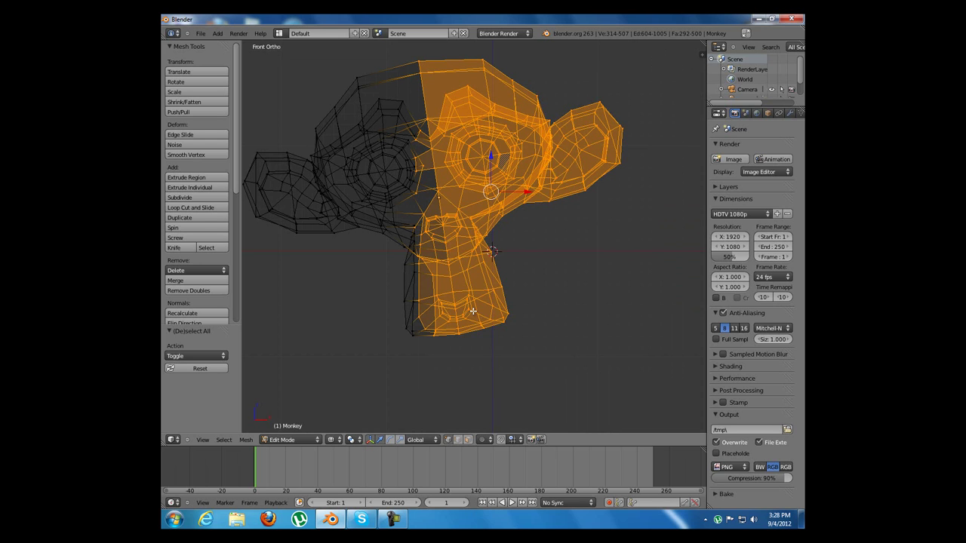
{"action": "key", "text": "b"}
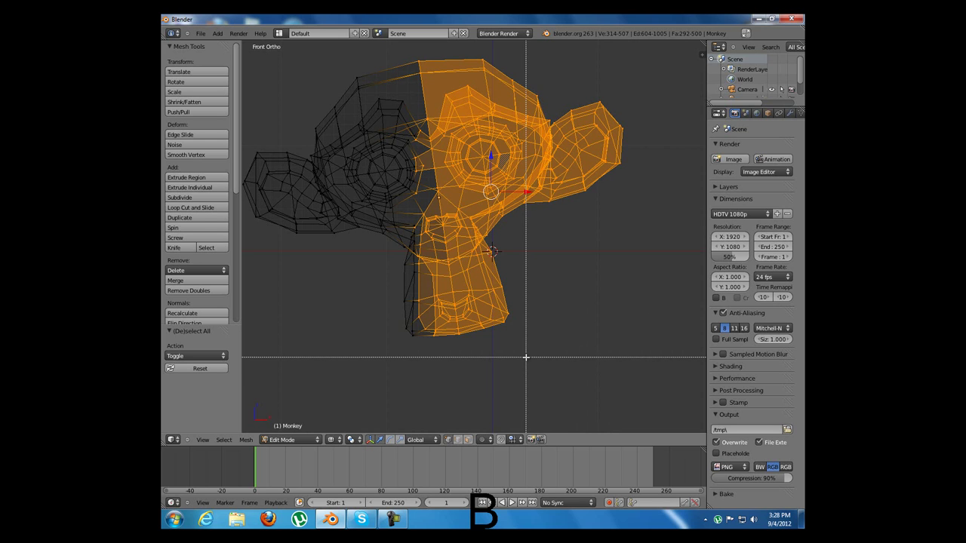
{"action": "left_click_drag", "start_coordinate": [608, 378], "coordinate": [417, 297]}
{"action": "middle_click_drag", "start_coordinate": [418, 297], "coordinate": [368, 206]}
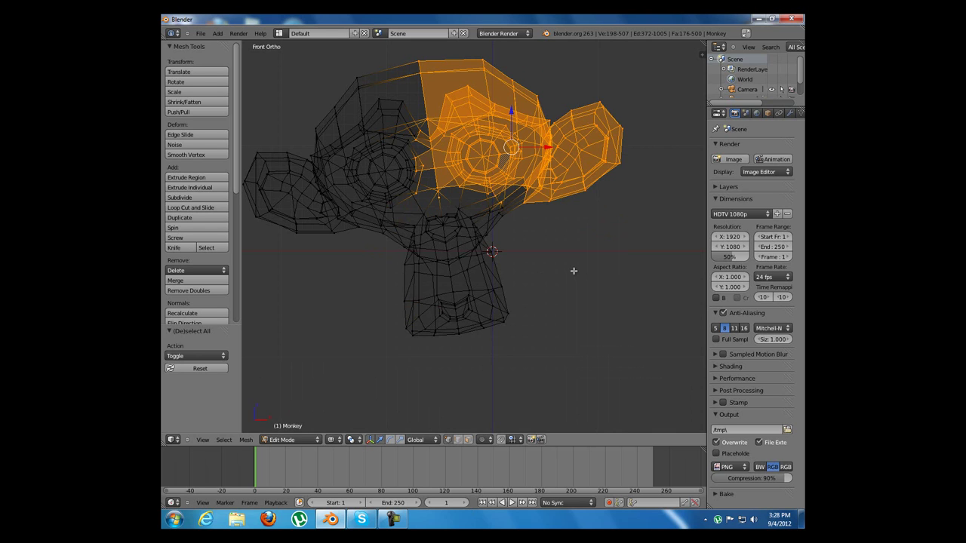
Circle-select the brow and left eye vertices with a resized brush
{"action": "key", "text": "c"}
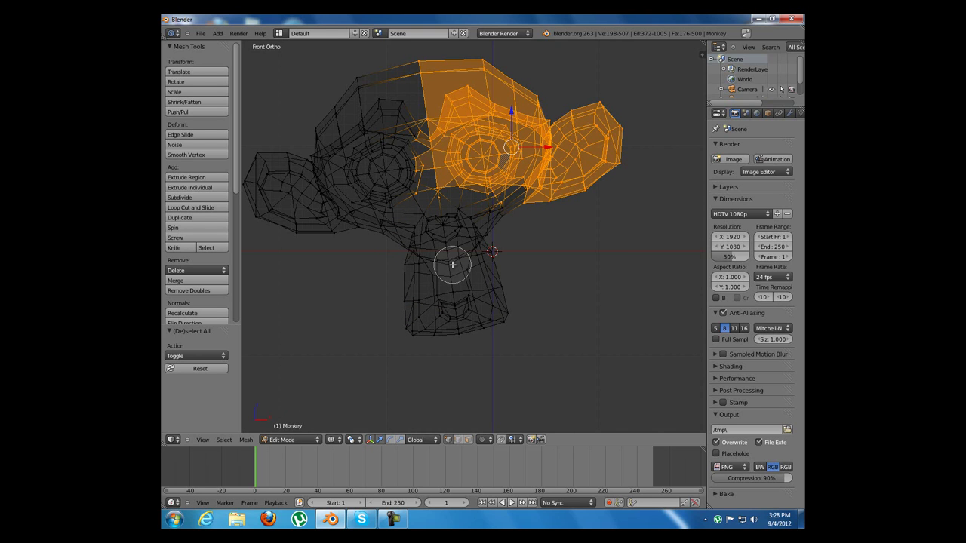
{"action": "scroll", "coordinate": [452, 265], "scroll_direction": "down", "scroll_amount": 15}
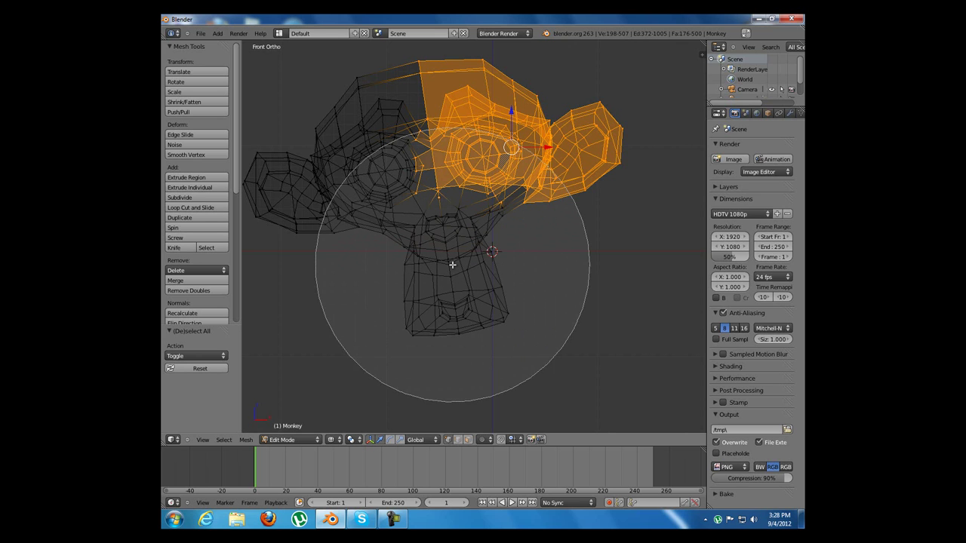
{"action": "scroll", "coordinate": [452, 264], "scroll_direction": "down", "scroll_amount": 12}
{"action": "scroll", "coordinate": [447, 253], "scroll_direction": "up", "scroll_amount": 20}
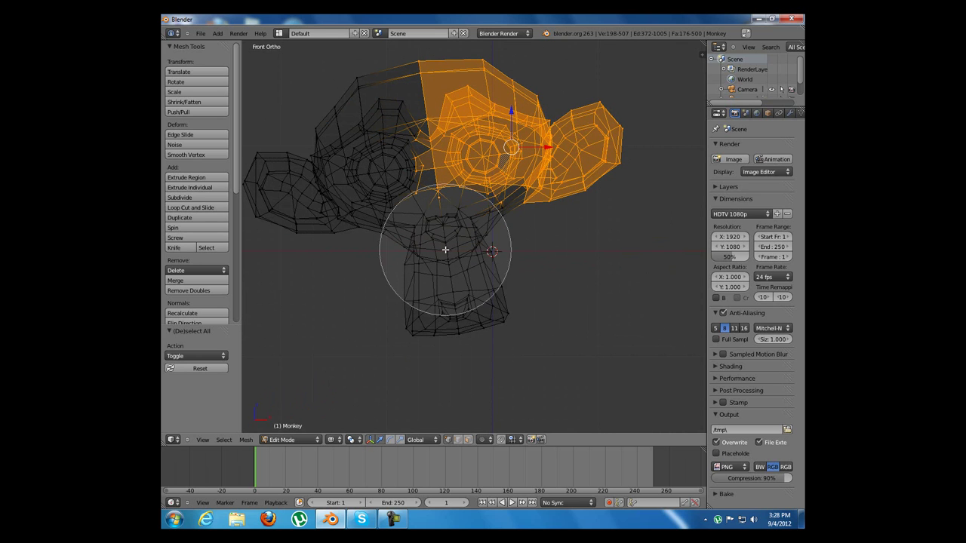
{"action": "scroll", "coordinate": [445, 250], "scroll_direction": "up", "scroll_amount": 10}
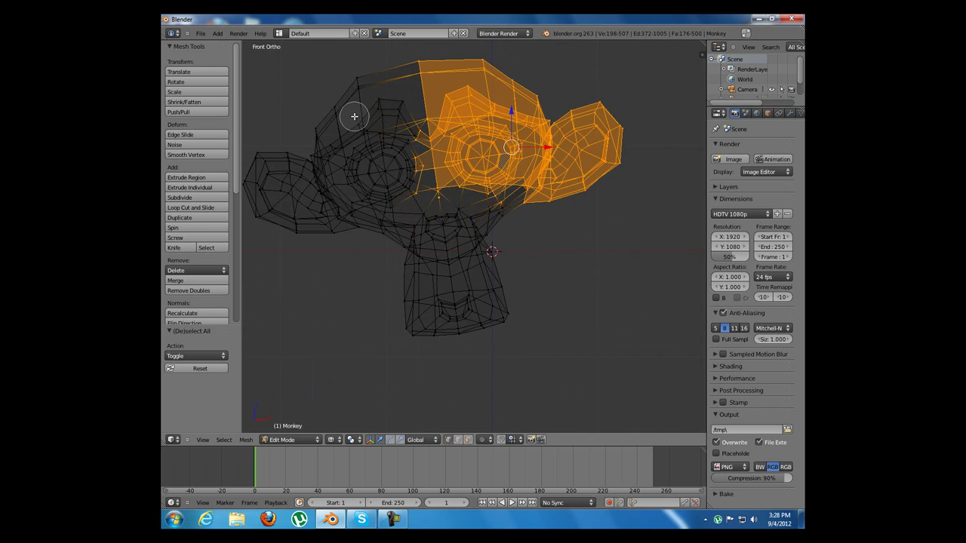
{"action": "mouse_move", "coordinate": [351, 104]}
{"action": "left_mouse_down"}
{"action": "mouse_move", "coordinate": [381, 134]}
{"action": "mouse_move", "coordinate": [370, 175]}
{"action": "mouse_move", "coordinate": [394, 176]}
{"action": "mouse_move", "coordinate": [392, 156]}
{"action": "mouse_move", "coordinate": [383, 177]}
{"action": "mouse_move", "coordinate": [414, 166]}
{"action": "mouse_move", "coordinate": [392, 151]}
{"action": "mouse_move", "coordinate": [364, 175]}
{"action": "mouse_move", "coordinate": [385, 195]}
{"action": "mouse_move", "coordinate": [405, 181]}
{"action": "mouse_move", "coordinate": [365, 159]}
{"action": "mouse_move", "coordinate": [354, 187]}
{"action": "mouse_move", "coordinate": [402, 179]}
{"action": "mouse_move", "coordinate": [360, 163]}
{"action": "mouse_move", "coordinate": [393, 183]}
{"action": "mouse_move", "coordinate": [397, 174]}
{"action": "mouse_move", "coordinate": [400, 198]}
{"action": "left_mouse_up"}
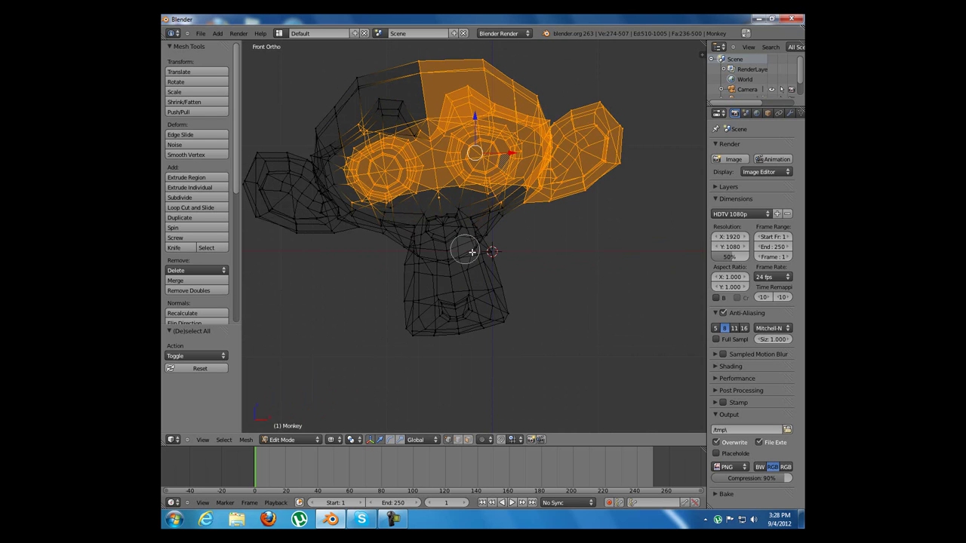
{"action": "right_click", "coordinate": [551, 255]}
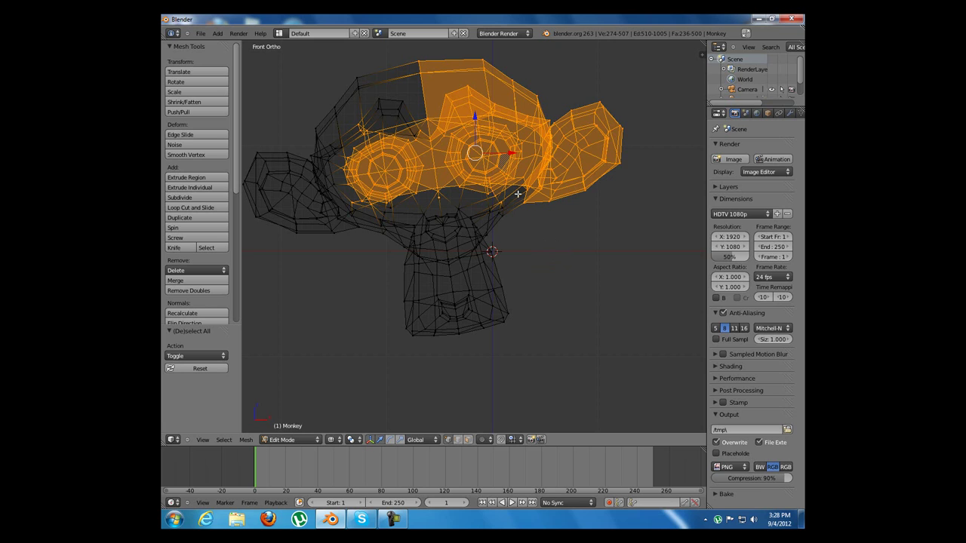
Deselect every vertex of the monkey mesh with A
{"action": "key", "text": "a"}
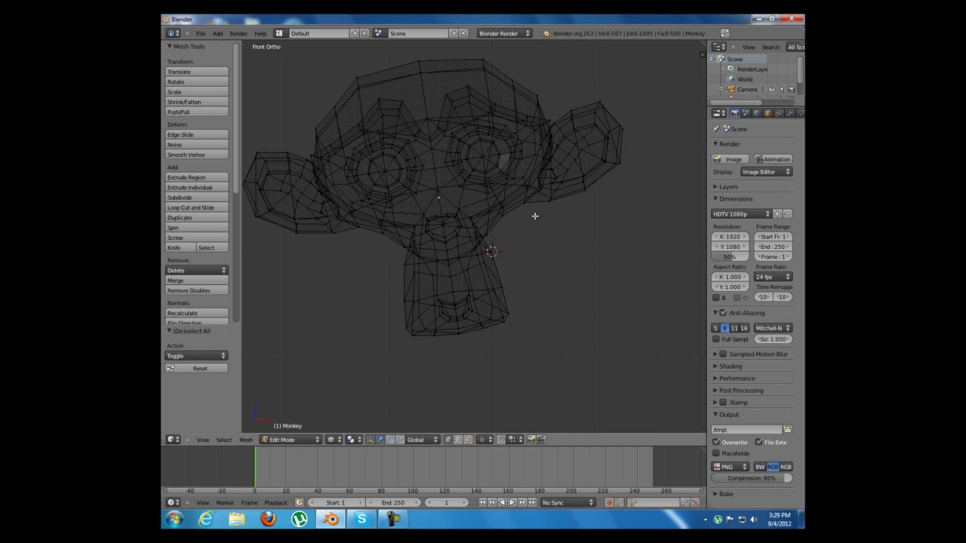
{"action": "key", "text": "ctrl+v"}
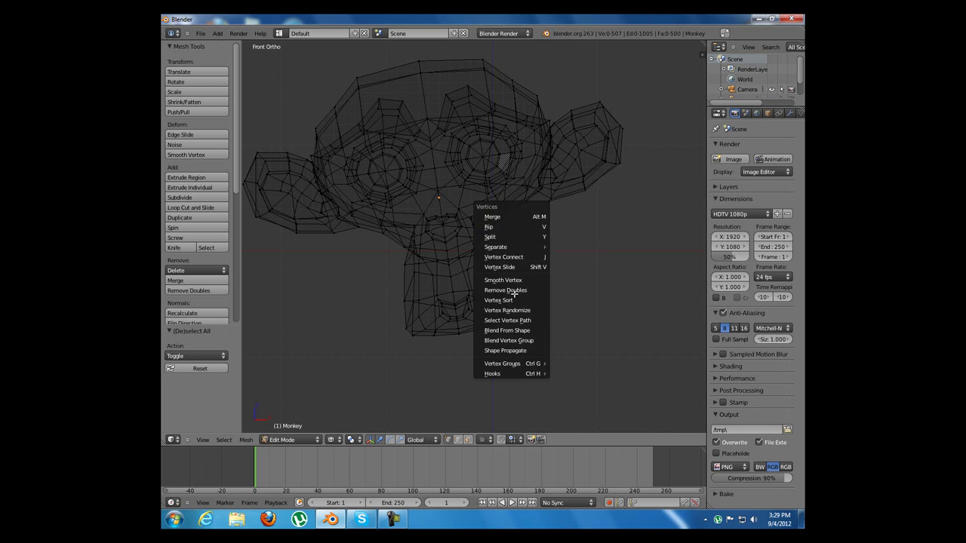
{"action": "mouse_move", "coordinate": [521, 365]}
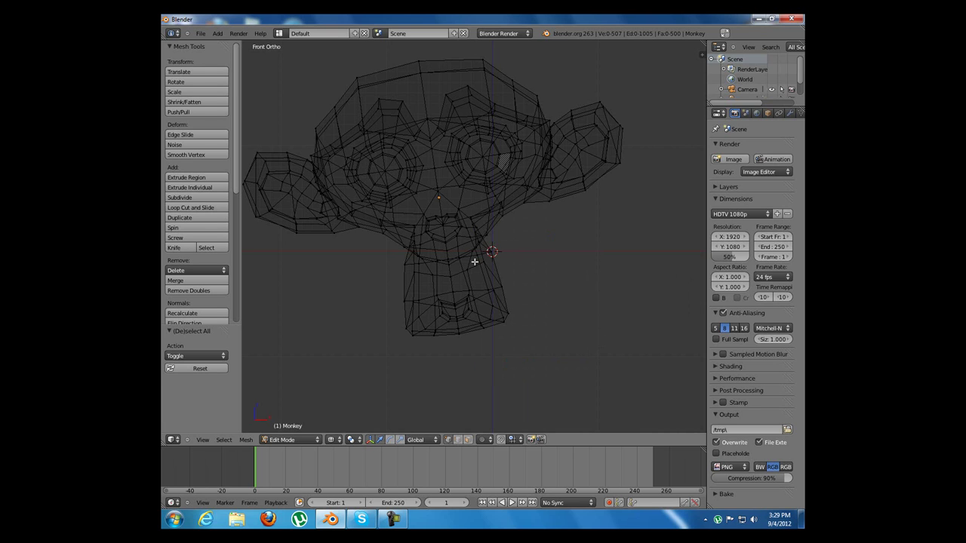
{"action": "key", "text": "ctrl+e"}
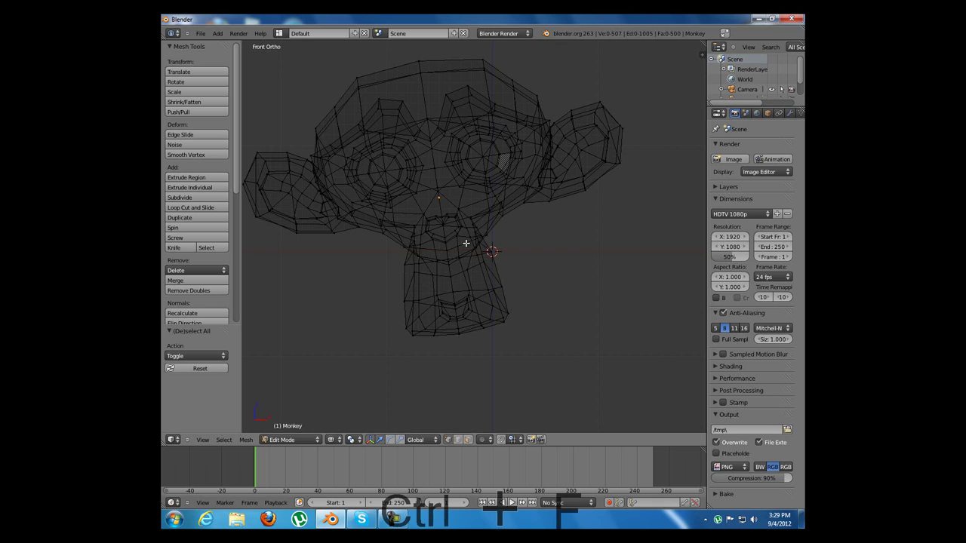
Bring up the Faces, Vertices and Edges operation menus in turn
{"action": "key", "text": "ctrl+f"}
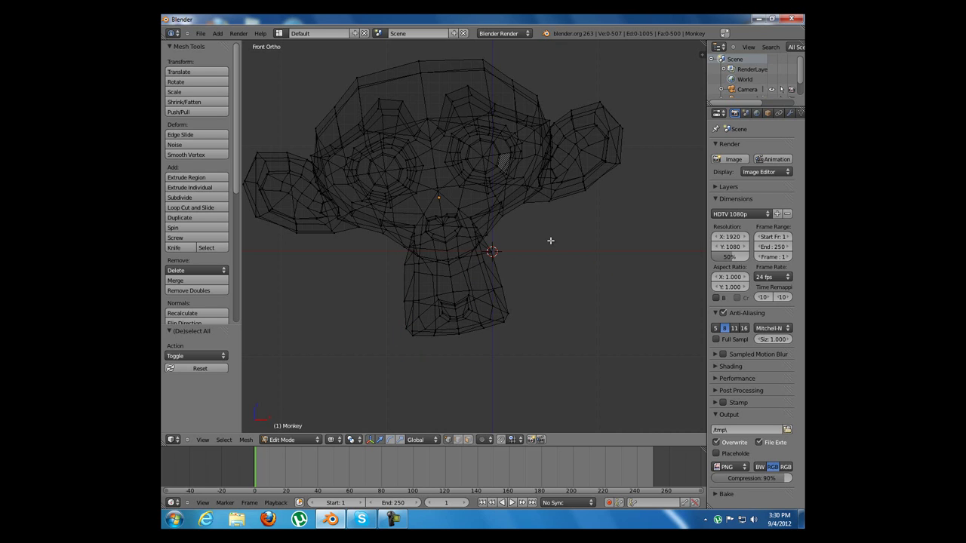
{"action": "key", "text": "ctrl+v"}
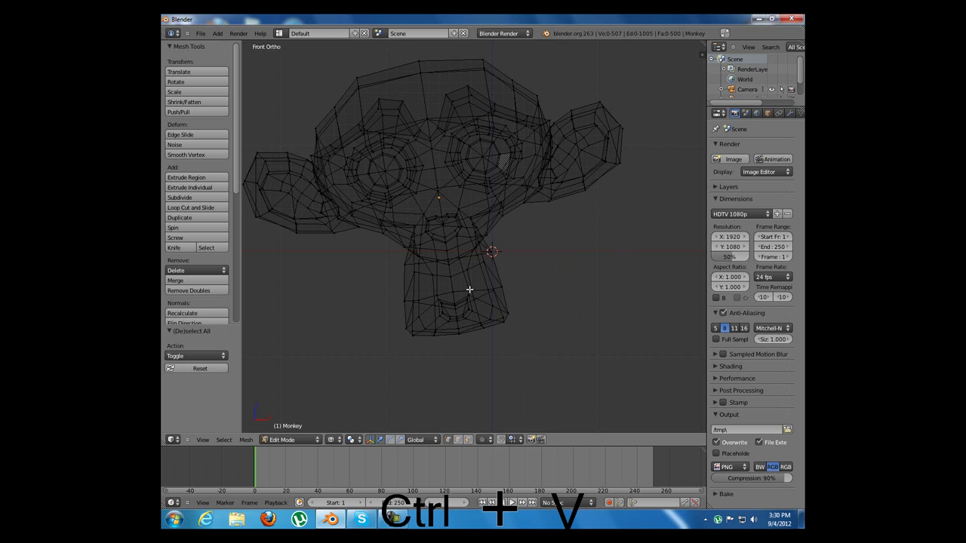
{"action": "key", "text": "ctrl+e"}
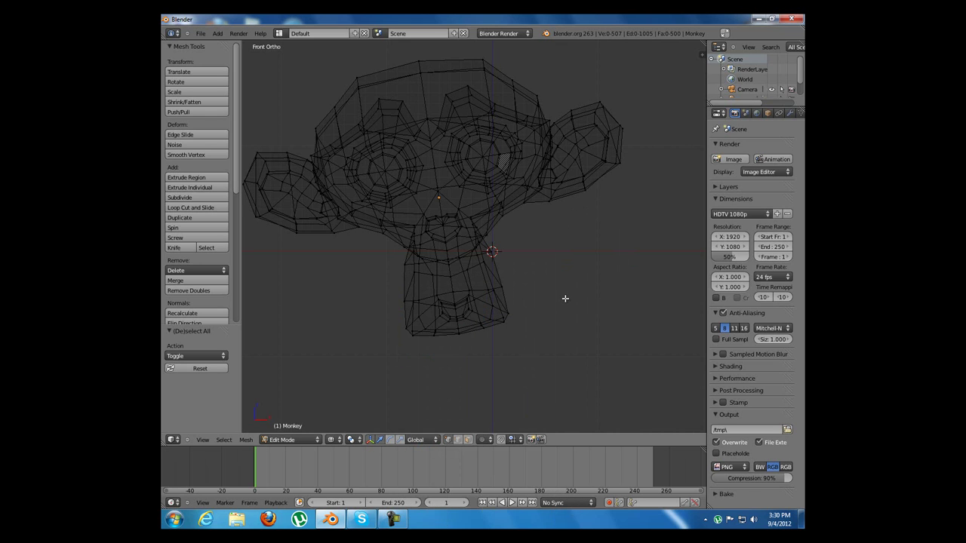
Show the Faces operations menu again over the unselected monkey wireframe
{"action": "key", "text": "ctrl+f"}
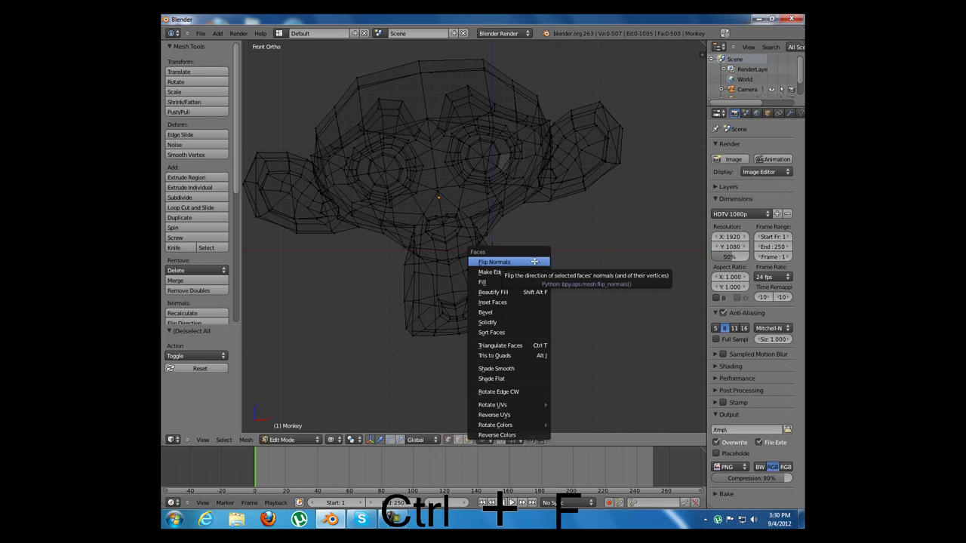